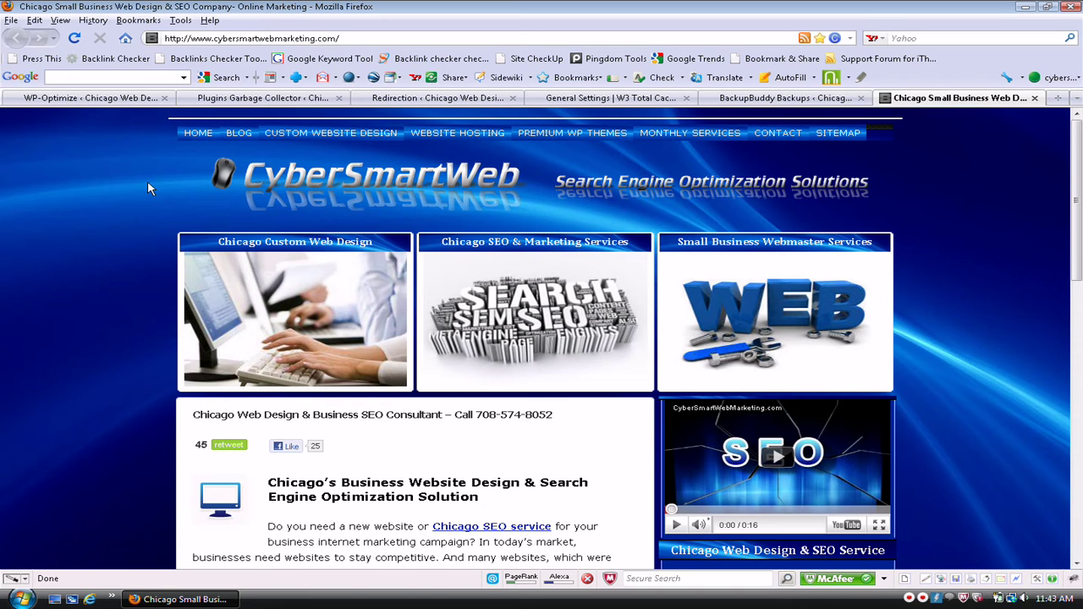
Step: Run WP-Optimize to remove post revisions, clean spam and unapproved comments, and optimize database tables, and review the Database Tables Report
{"action": "left_click", "coordinate": [88, 99]}
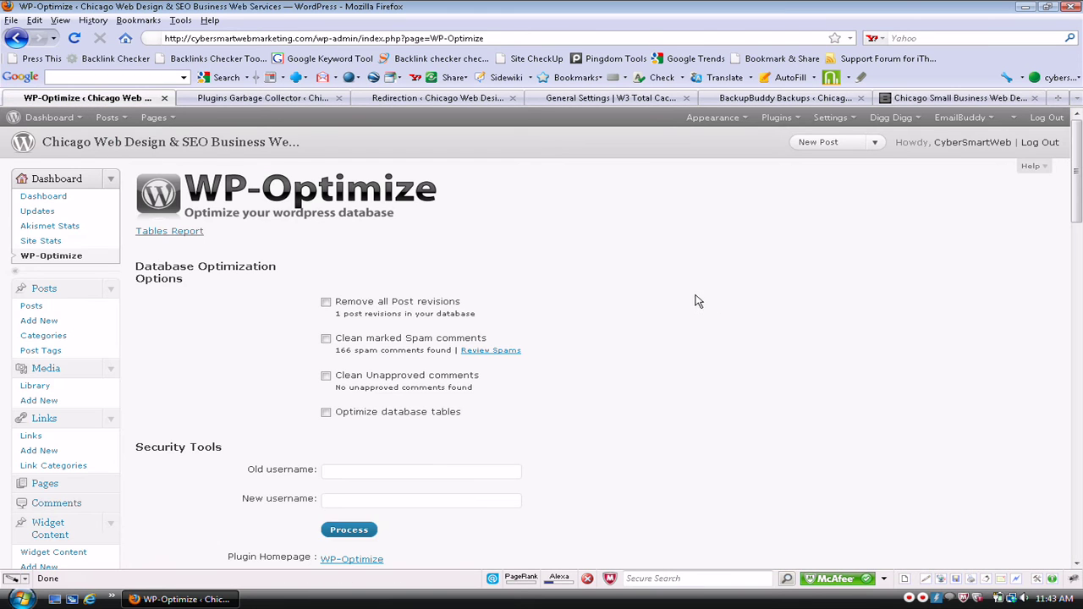
{"action": "left_click", "coordinate": [327, 303]}
{"action": "left_click", "coordinate": [326, 340]}
{"action": "left_click", "coordinate": [325, 377]}
{"action": "left_click", "coordinate": [326, 413]}
{"action": "scroll", "coordinate": [666, 320], "scroll_direction": "down", "scroll_amount": 2}
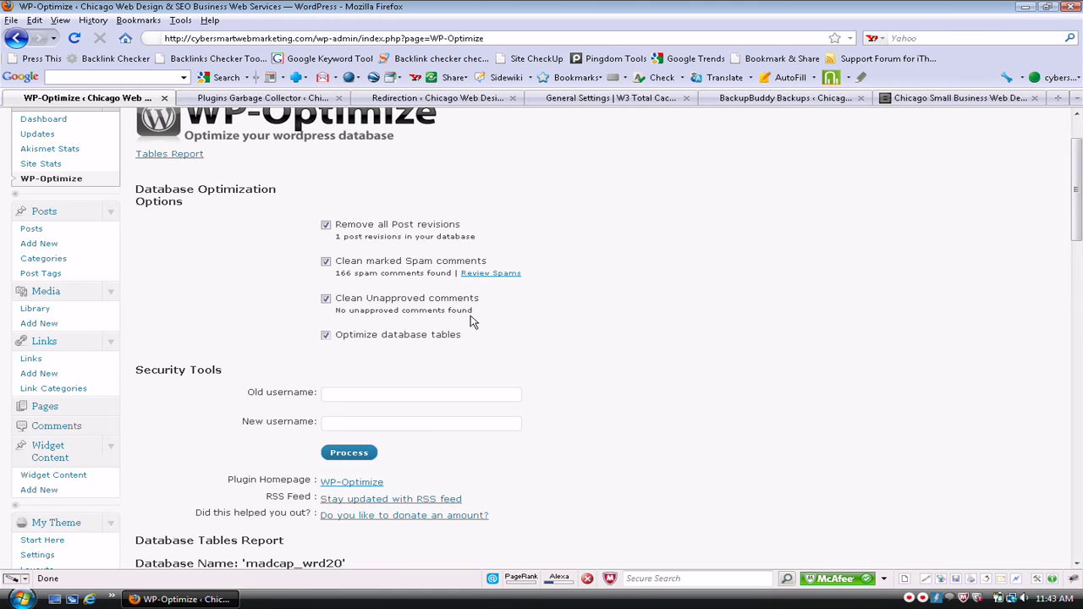
{"action": "scroll", "coordinate": [649, 341], "scroll_direction": "down", "scroll_amount": 2}
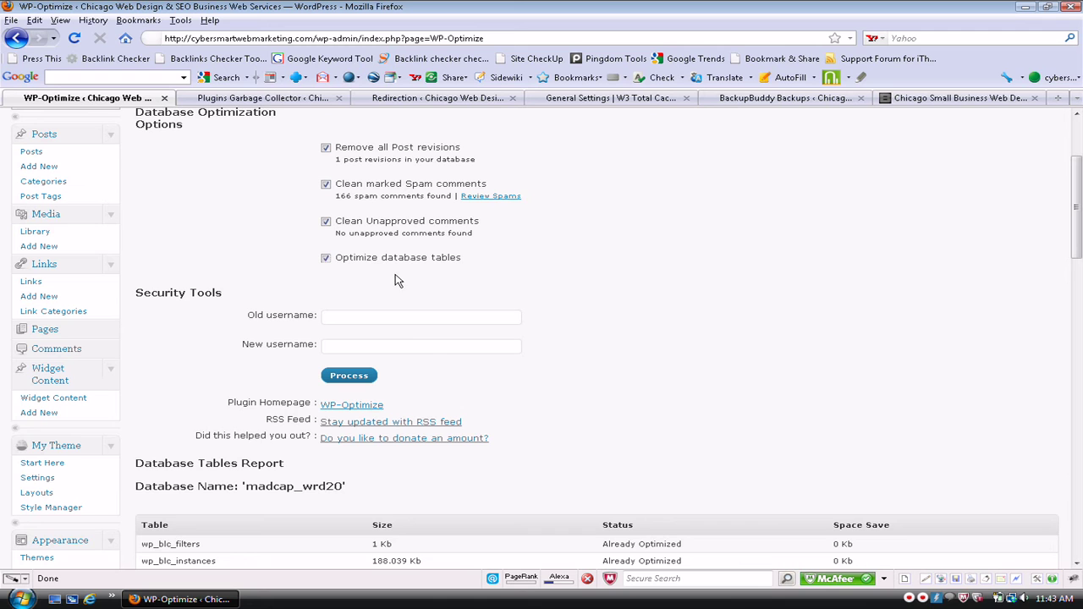
{"action": "left_click", "coordinate": [375, 378]}
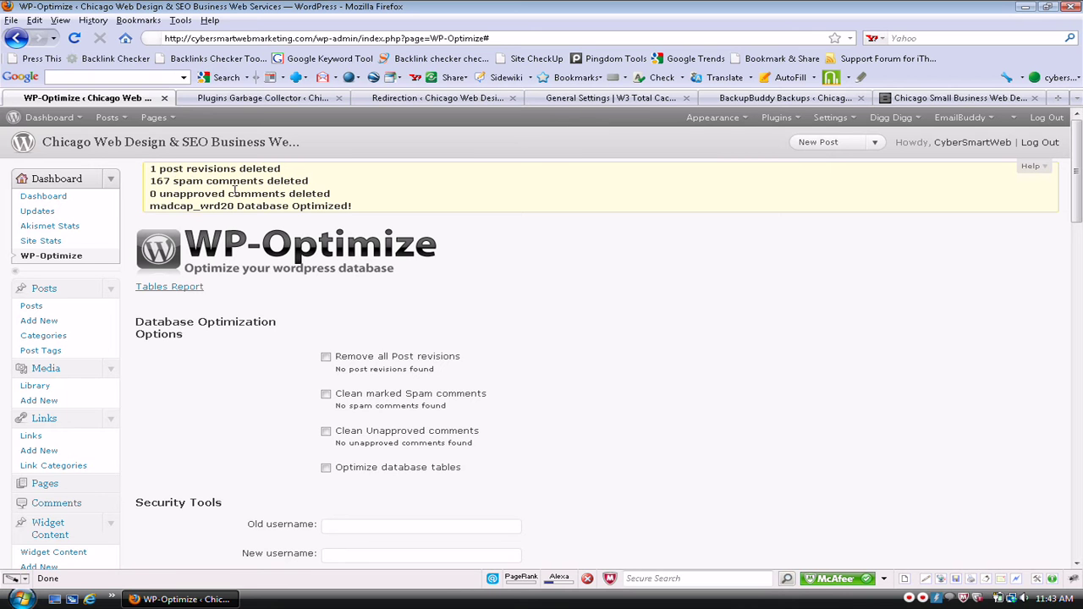
{"action": "scroll", "coordinate": [615, 290], "scroll_direction": "down", "scroll_amount": 10}
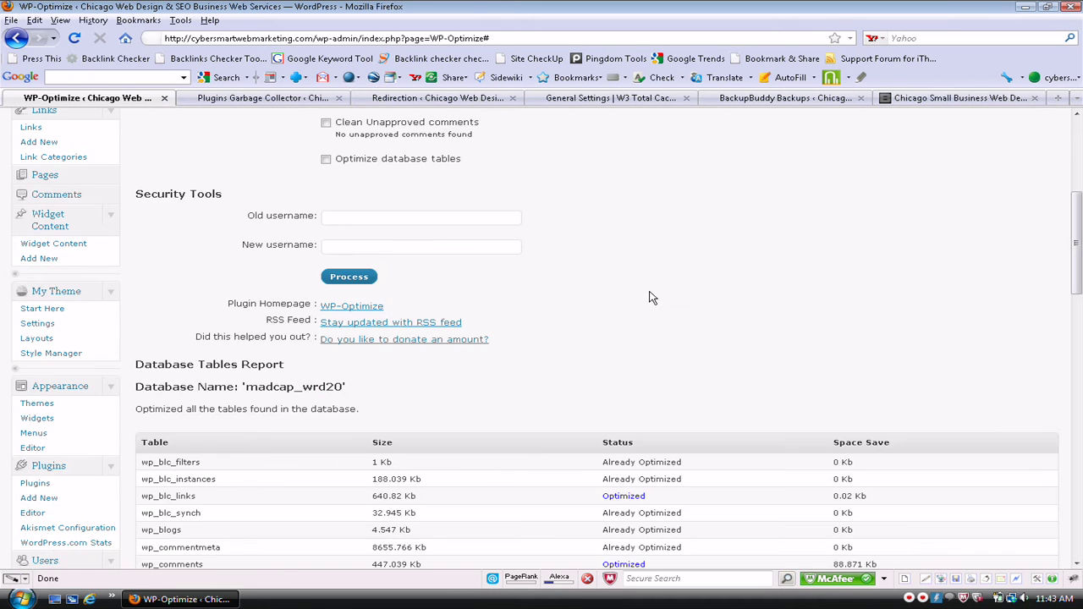
{"action": "scroll", "coordinate": [583, 292], "scroll_direction": "down", "scroll_amount": 2}
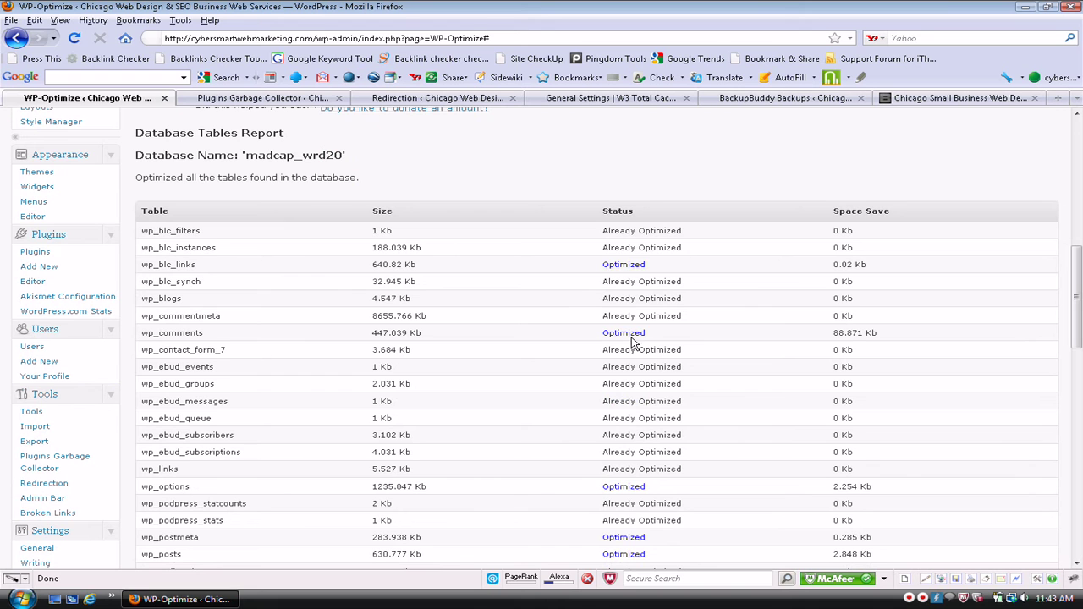
{"action": "scroll", "coordinate": [577, 296], "scroll_direction": "down", "scroll_amount": 5}
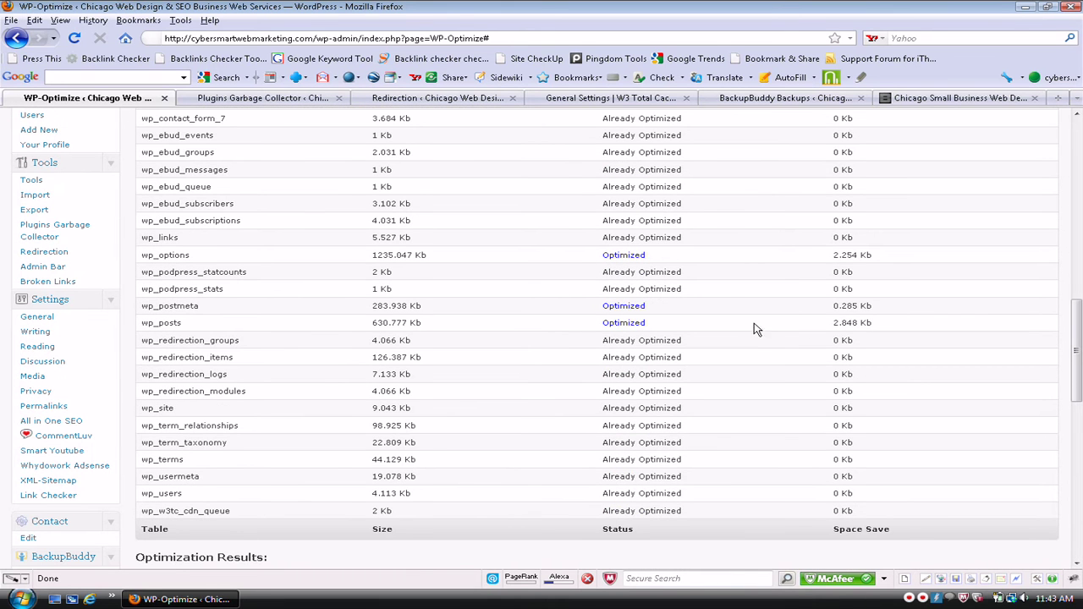
{"action": "scroll", "coordinate": [761, 331], "scroll_direction": "up", "scroll_amount": 15}
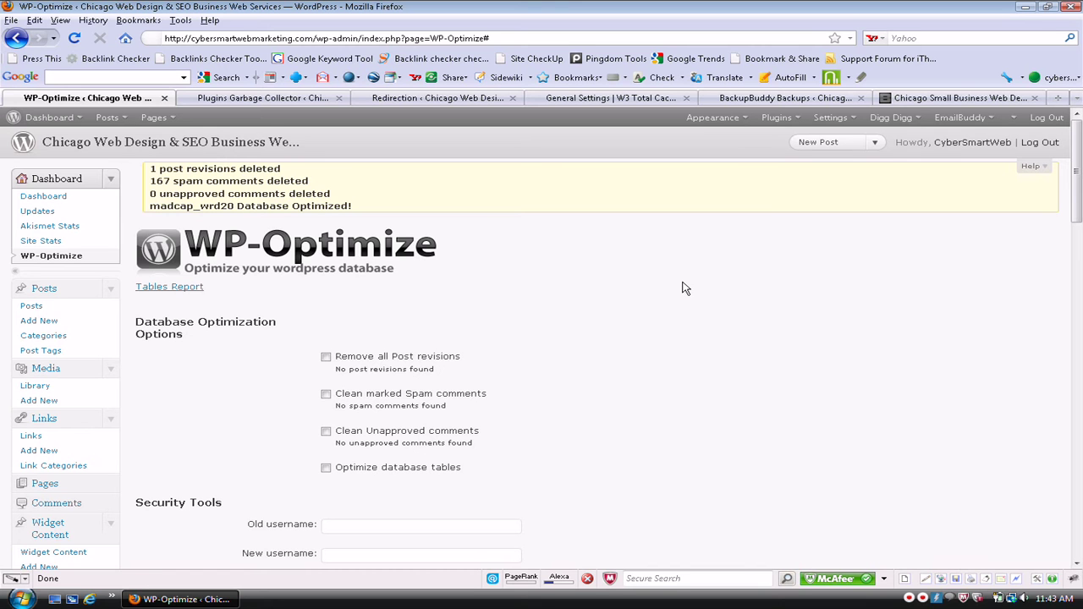
Step: Scan the database for non-WP tables with Plugins Garbage Collector and examine which plugins own them and their states
{"action": "left_click", "coordinate": [271, 100]}
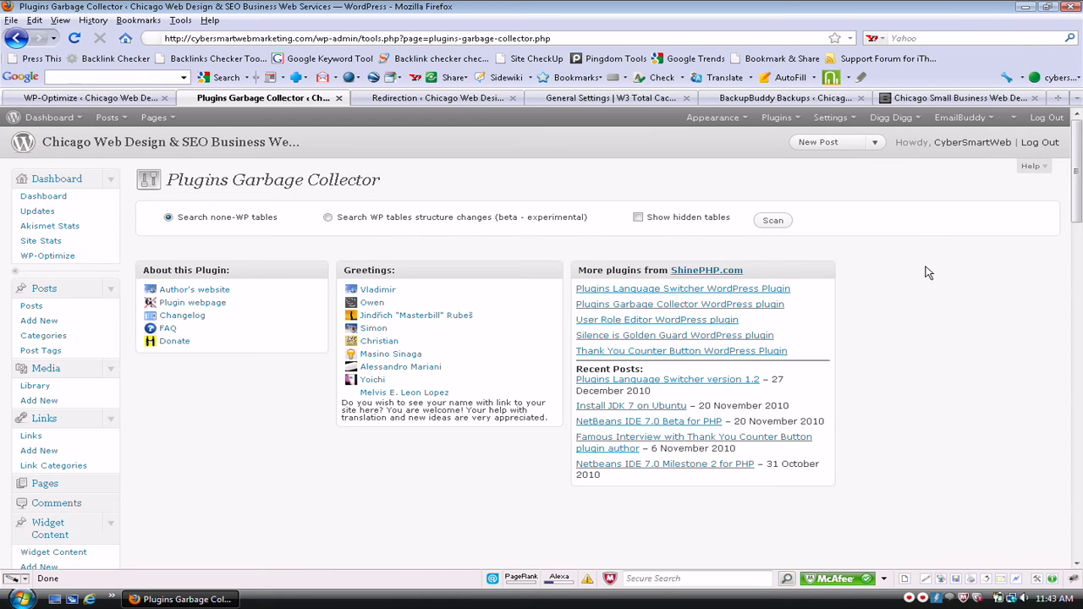
{"action": "left_click", "coordinate": [767, 221]}
{"action": "left_click", "coordinate": [507, 316]}
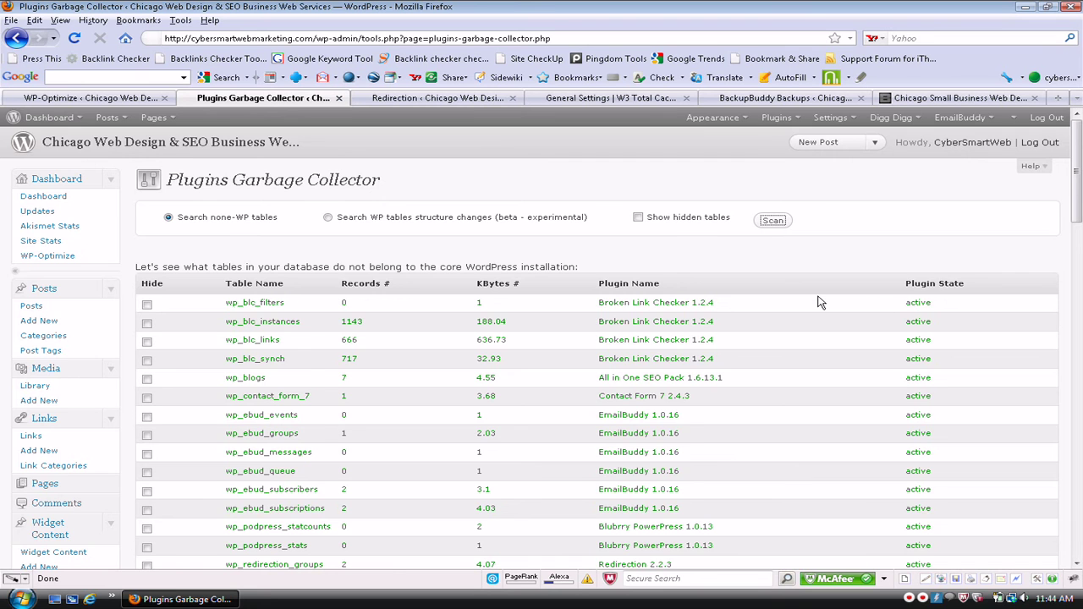
{"action": "scroll", "coordinate": [817, 302], "scroll_direction": "down", "scroll_amount": 3}
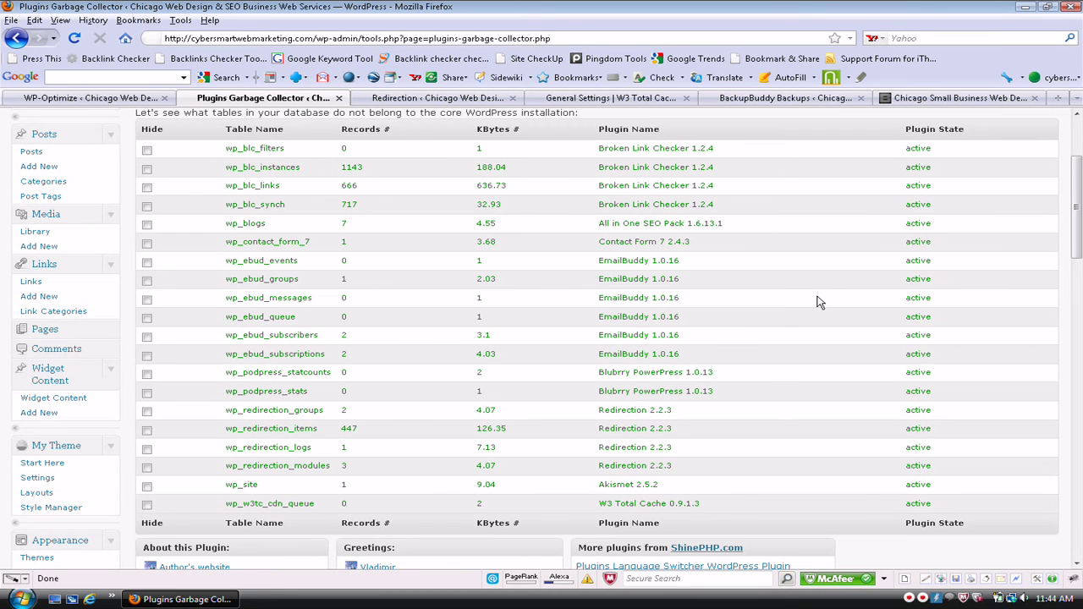
{"action": "scroll", "coordinate": [817, 302], "scroll_direction": "up", "scroll_amount": 3}
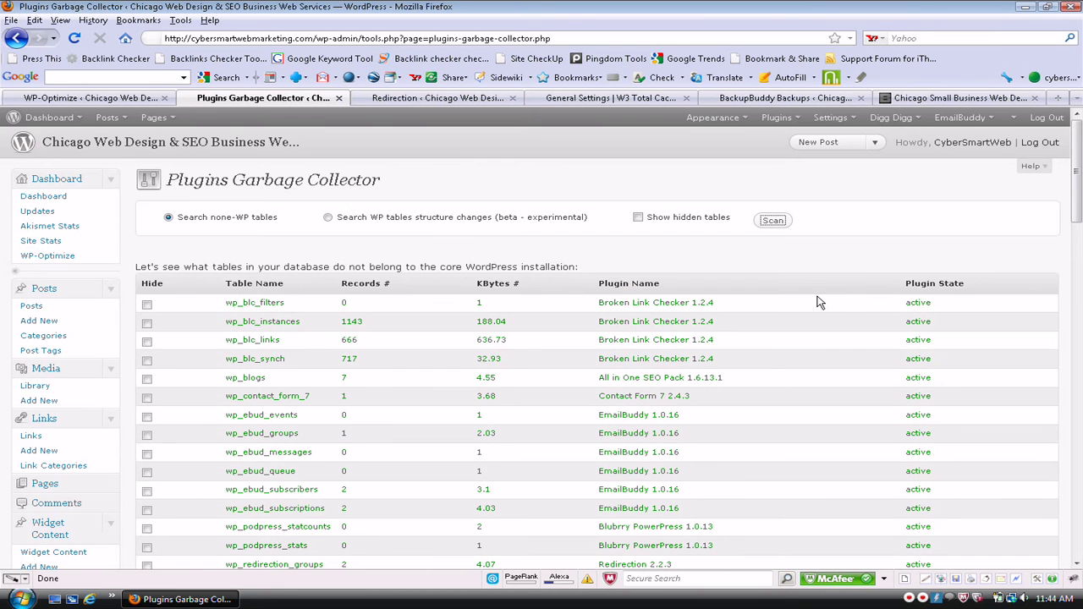
{"action": "scroll", "coordinate": [817, 302], "scroll_direction": "down", "scroll_amount": 2}
{"action": "scroll", "coordinate": [818, 302], "scroll_direction": "down", "scroll_amount": 2}
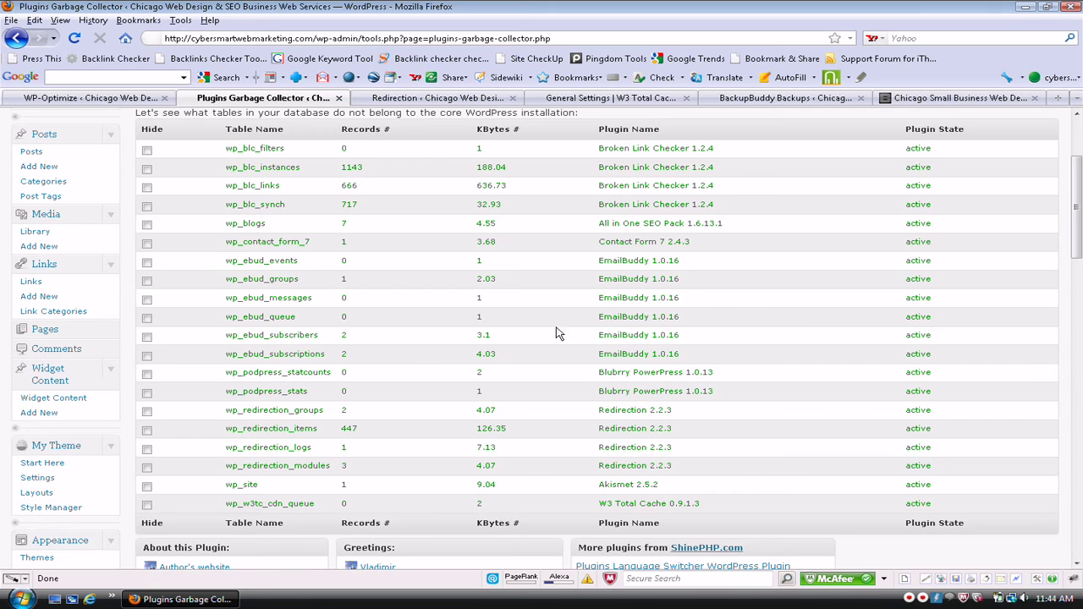
{"action": "scroll", "coordinate": [773, 333], "scroll_direction": "up", "scroll_amount": 4}
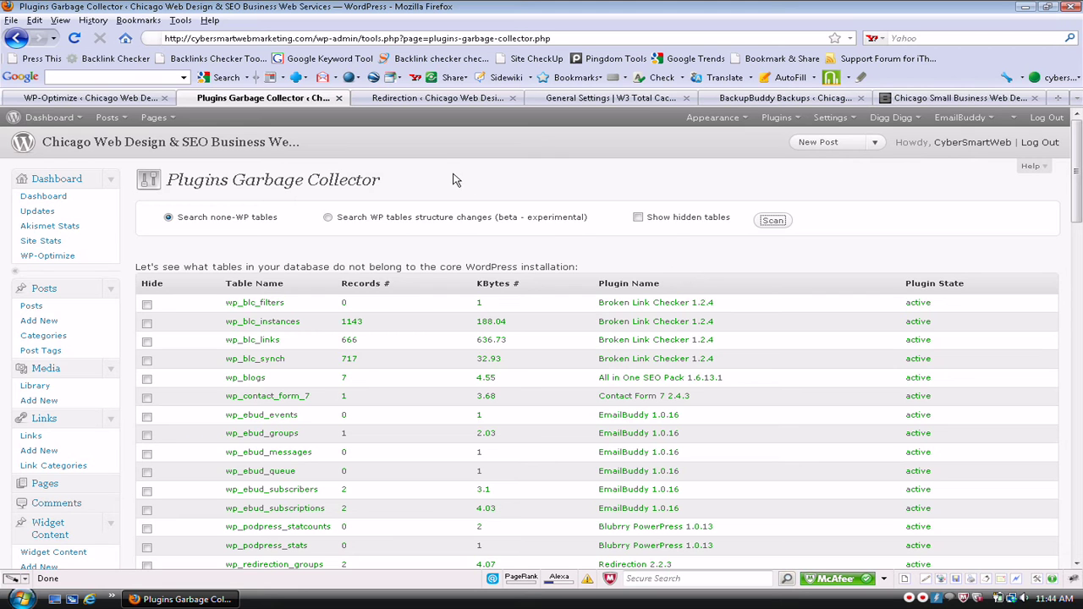
Step: View the 404 module's logged hits in Redirection and open the new redirection form for /blog/2009/12/page/5/
{"action": "left_click", "coordinate": [429, 97]}
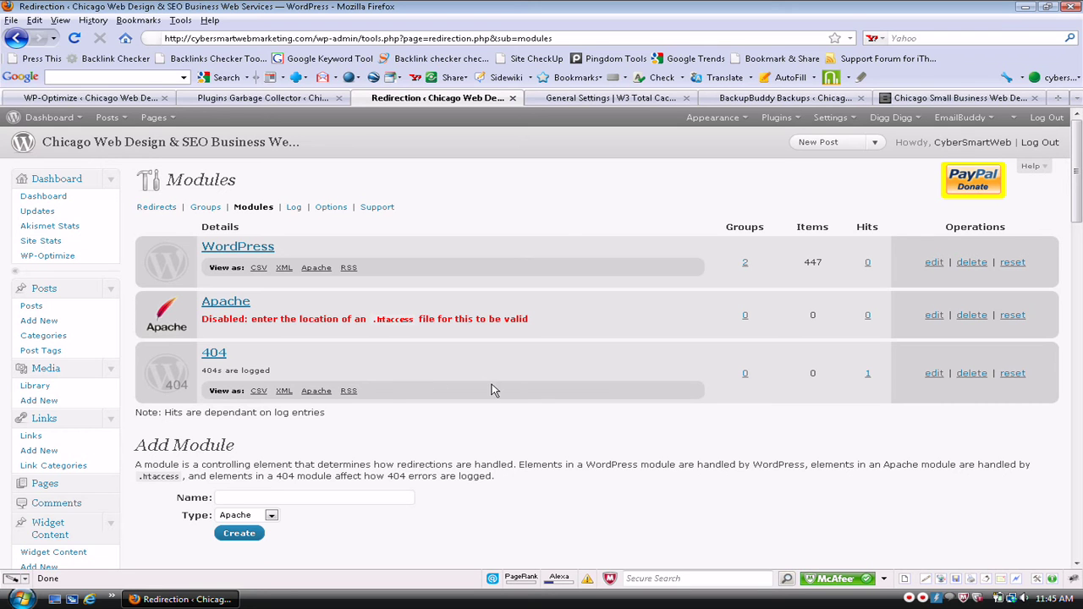
{"action": "left_click", "coordinate": [869, 377]}
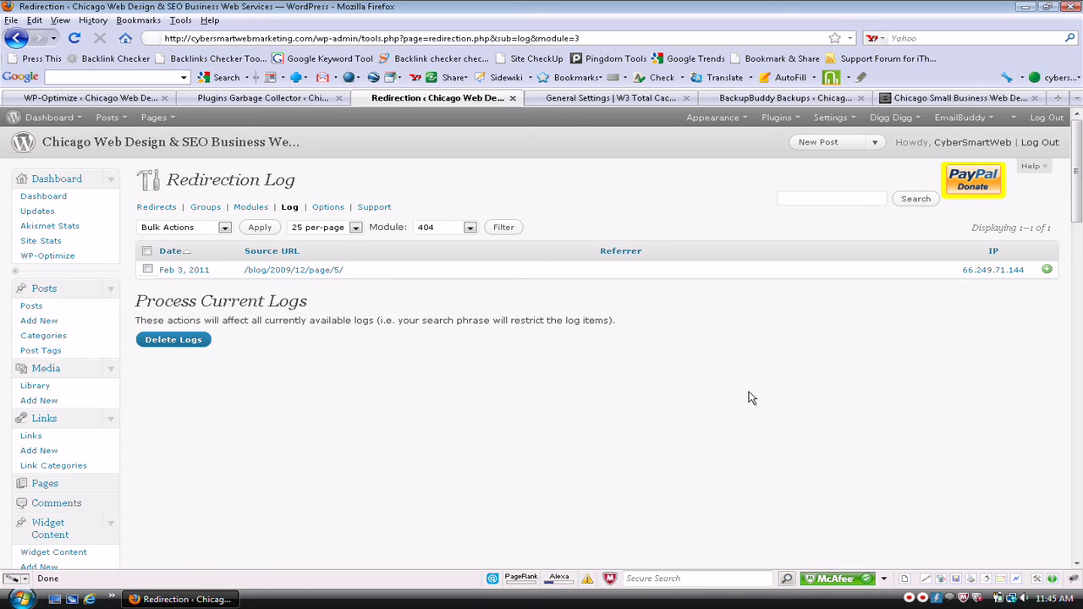
{"action": "left_click", "coordinate": [1048, 270]}
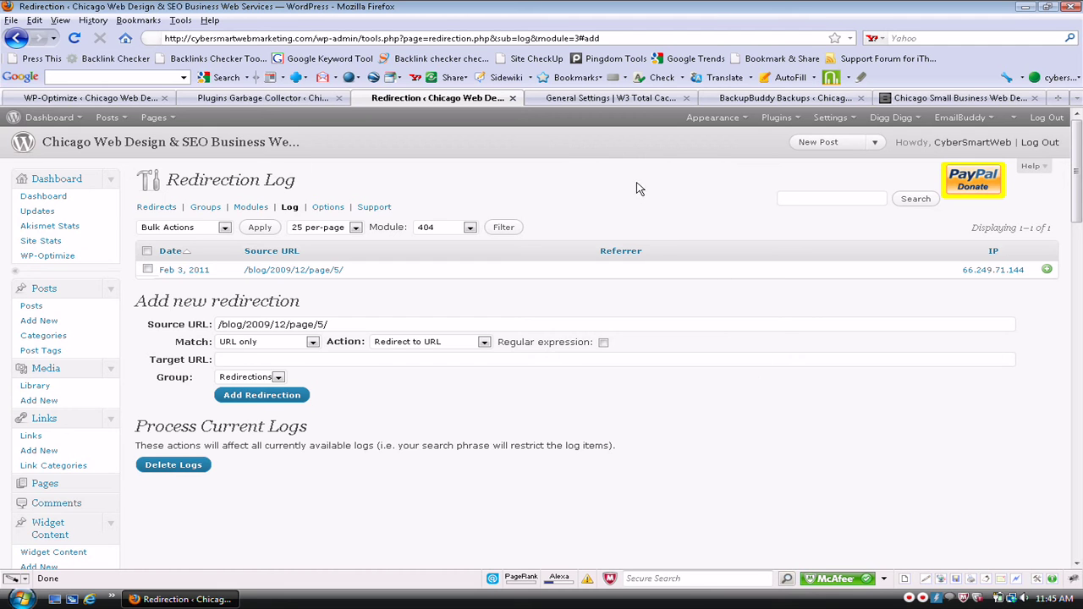
Step: Look over the W3 Total Cache general settings and its list of available control panels
{"action": "left_click", "coordinate": [610, 98]}
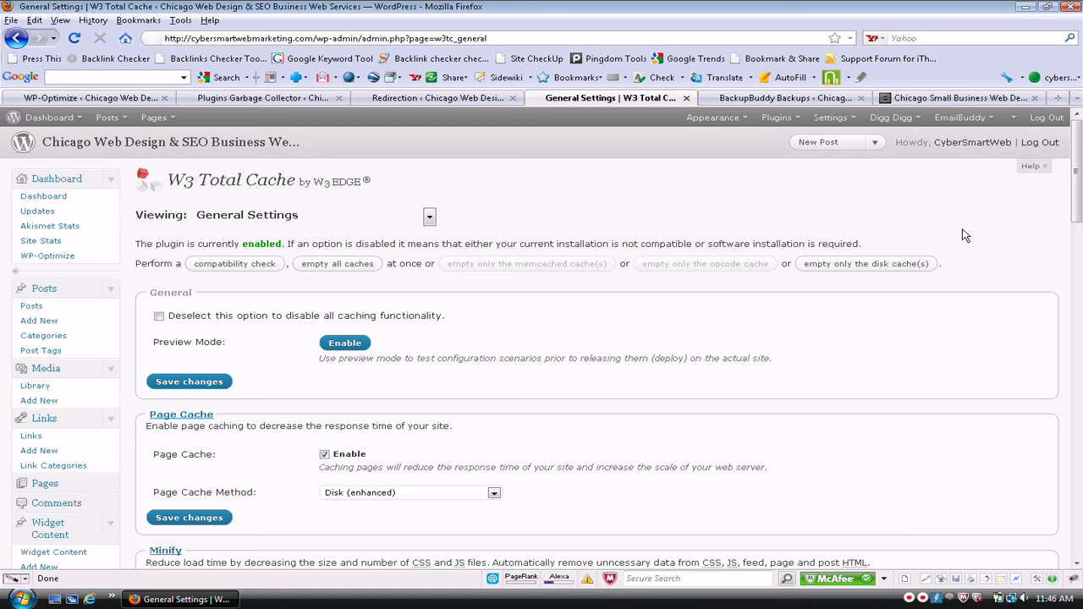
{"action": "left_click", "coordinate": [430, 218]}
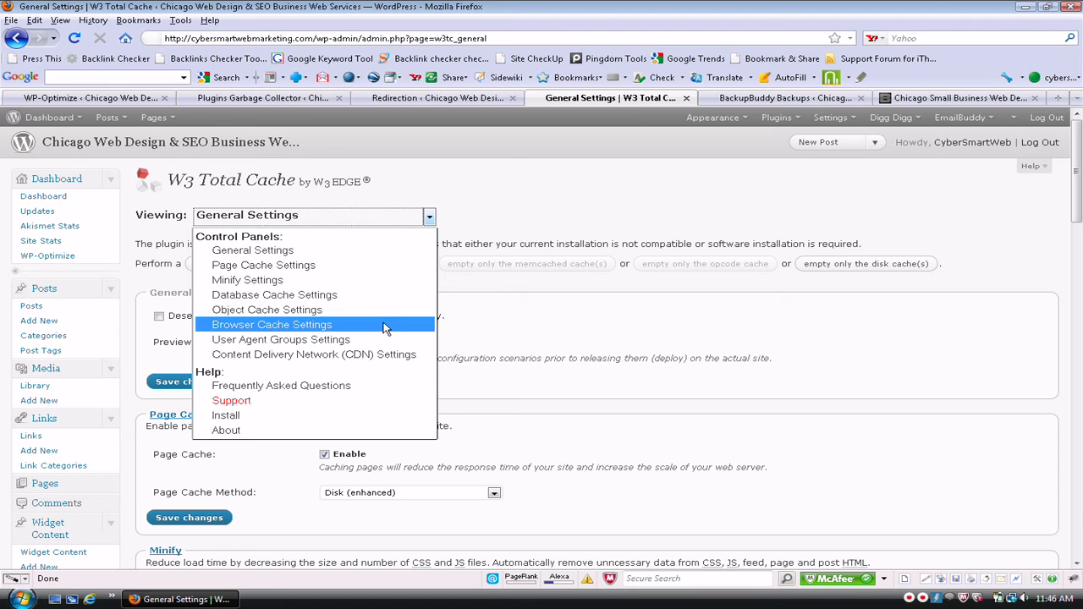
{"action": "left_click", "coordinate": [642, 201]}
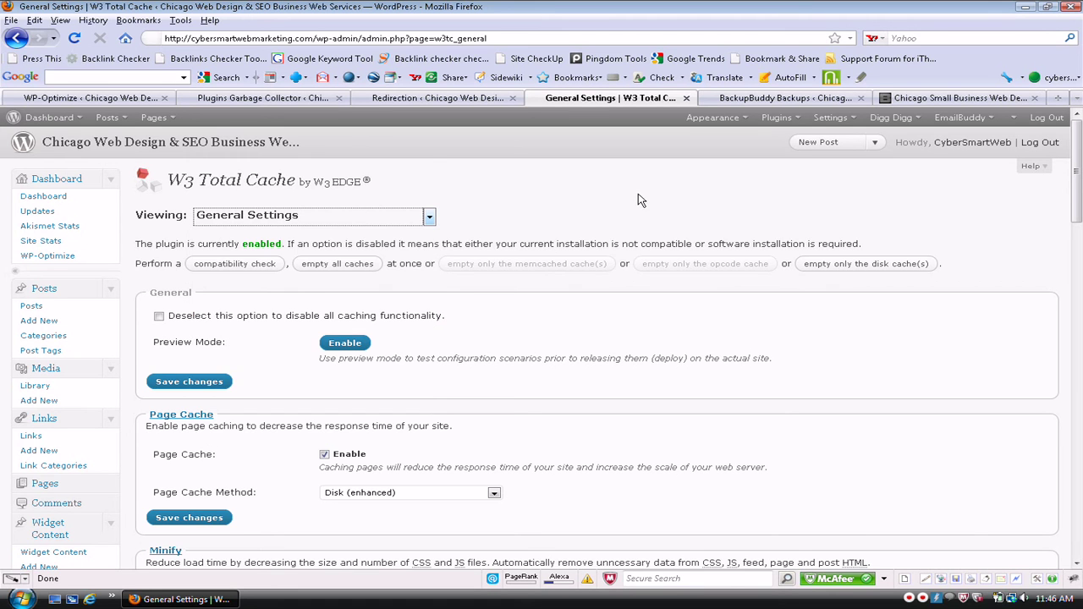
{"action": "scroll", "coordinate": [995, 299], "scroll_direction": "down", "scroll_amount": 2}
{"action": "scroll", "coordinate": [996, 297], "scroll_direction": "up", "scroll_amount": 2}
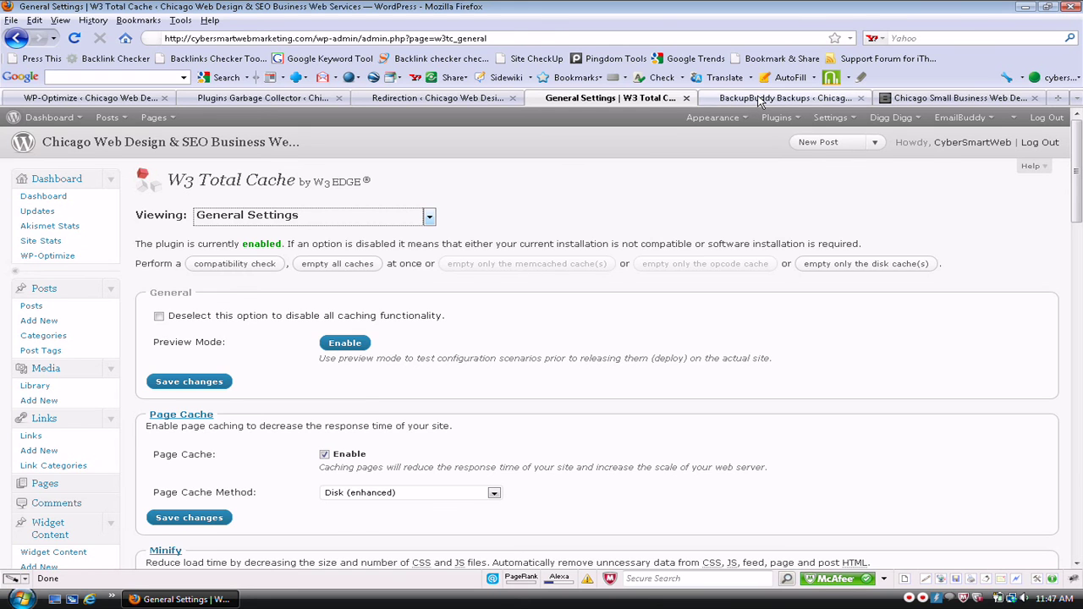
Step: View the BackupBuddy Create Backup page and return to the CyberSmartWeb home page
{"action": "left_click", "coordinate": [838, 97]}
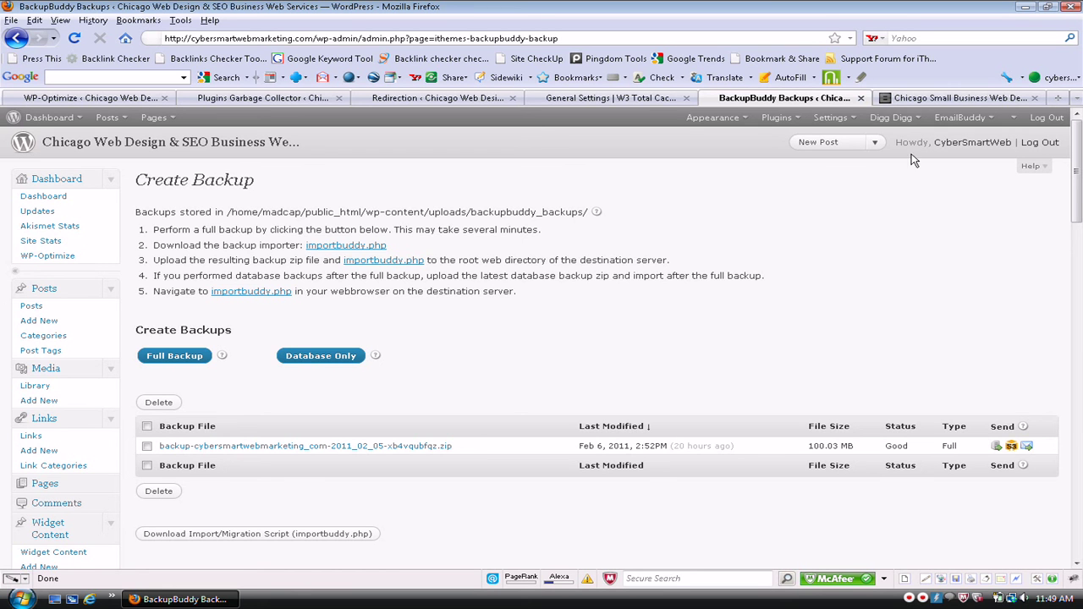
{"action": "left_click", "coordinate": [905, 100]}
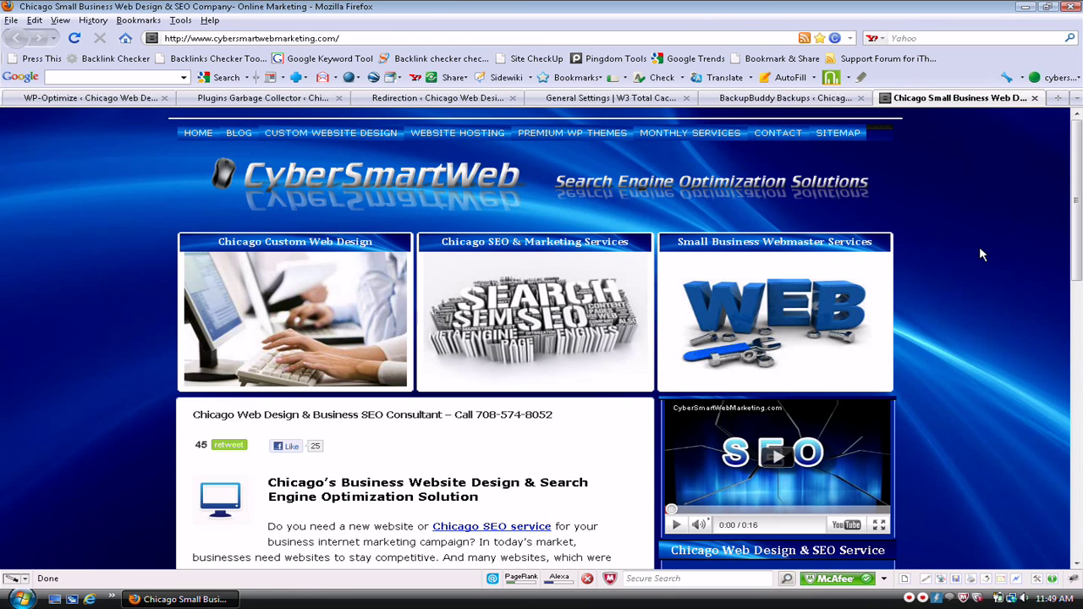